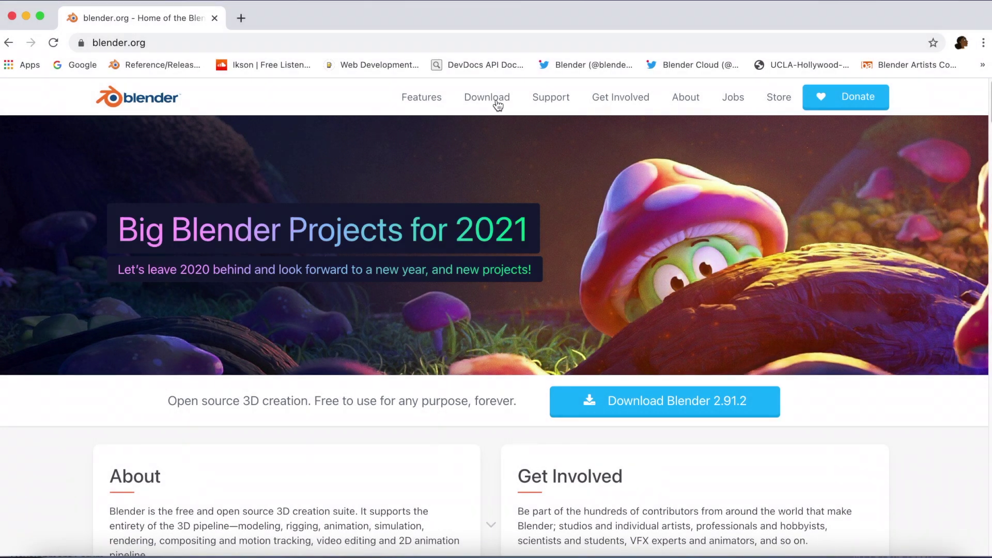
# Go from blender.org's Download page to the Blender Experimental daily builds download page.
pyautogui.click(496, 99)
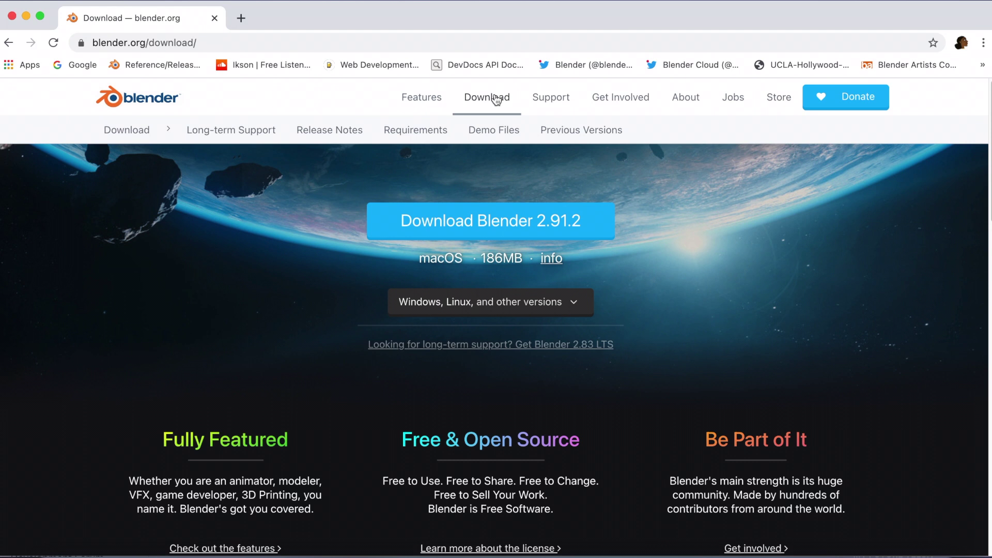
pyautogui.scroll(-10, 501, 222)
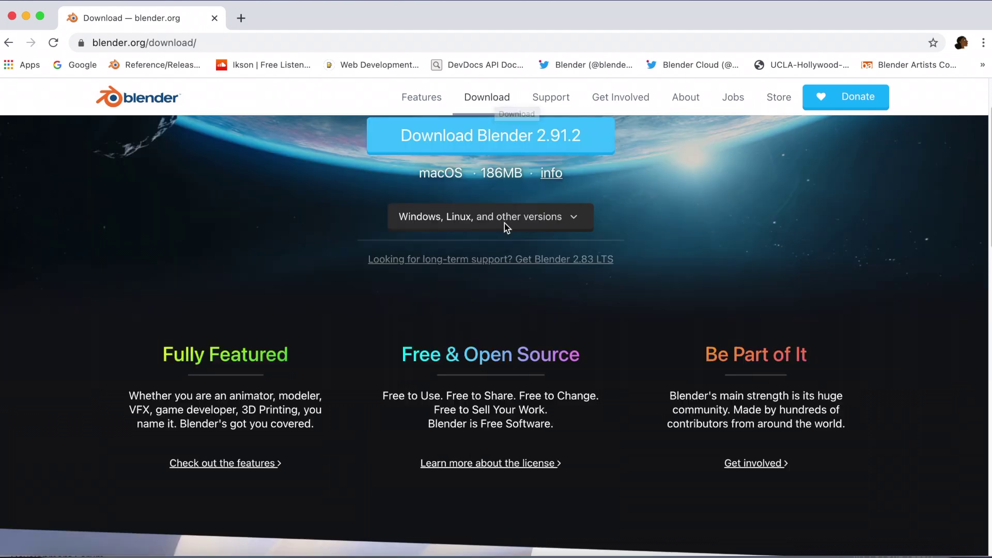
pyautogui.scroll(-8, 501, 222)
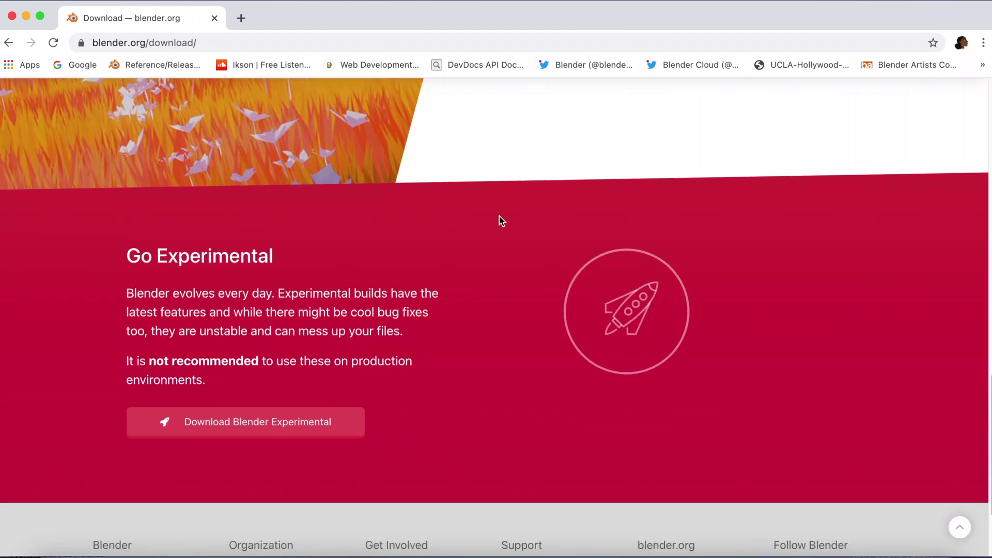
pyautogui.click(255, 432)
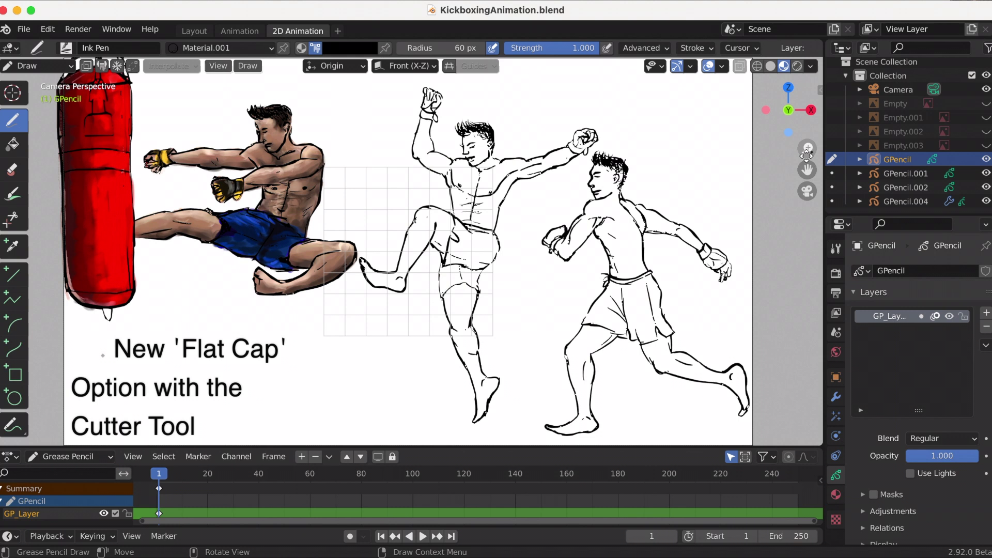
# Ink thick strokes along the middle fighter's belly curve and shorts waistline, undoing a stray dot.
pyautogui.scroll(1, 725, 189)
pyautogui.scroll(2, 724, 189)
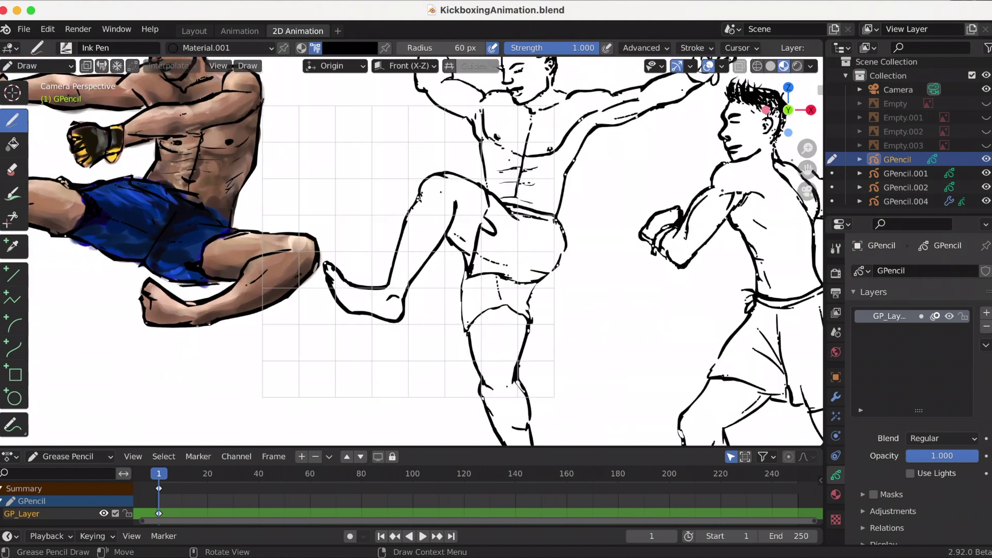
pyautogui.moveTo(807, 169); pyautogui.dragTo(645, 131)
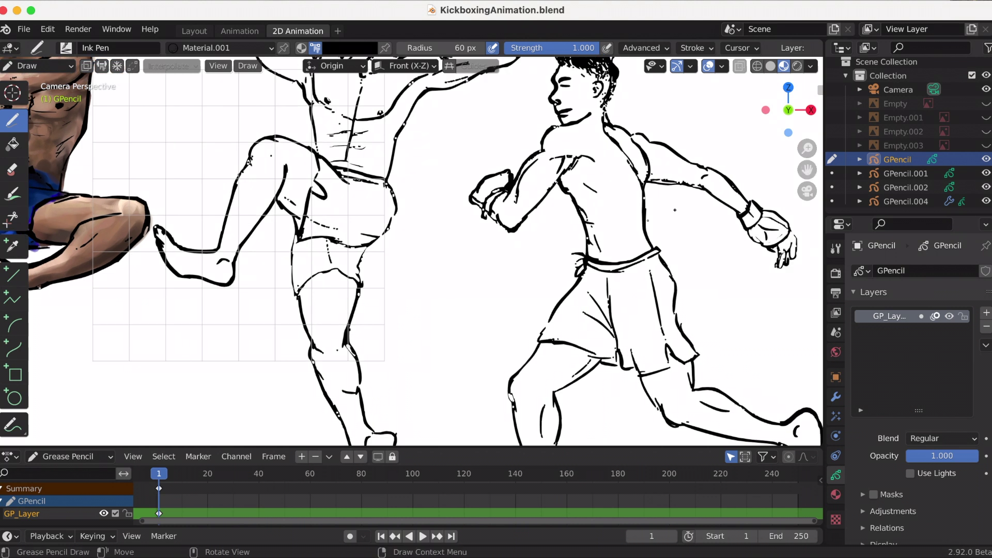
pyautogui.scroll(2, 647, 222)
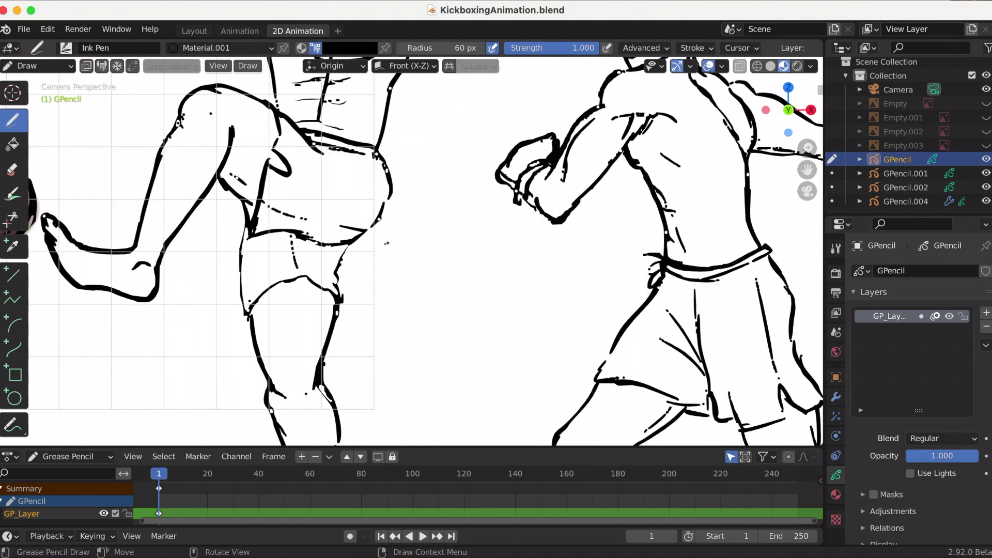
pyautogui.moveTo(384, 163)
pyautogui.mouseDown()
pyautogui.moveTo(386, 207)
pyautogui.moveTo(361, 238)
pyautogui.mouseUp()
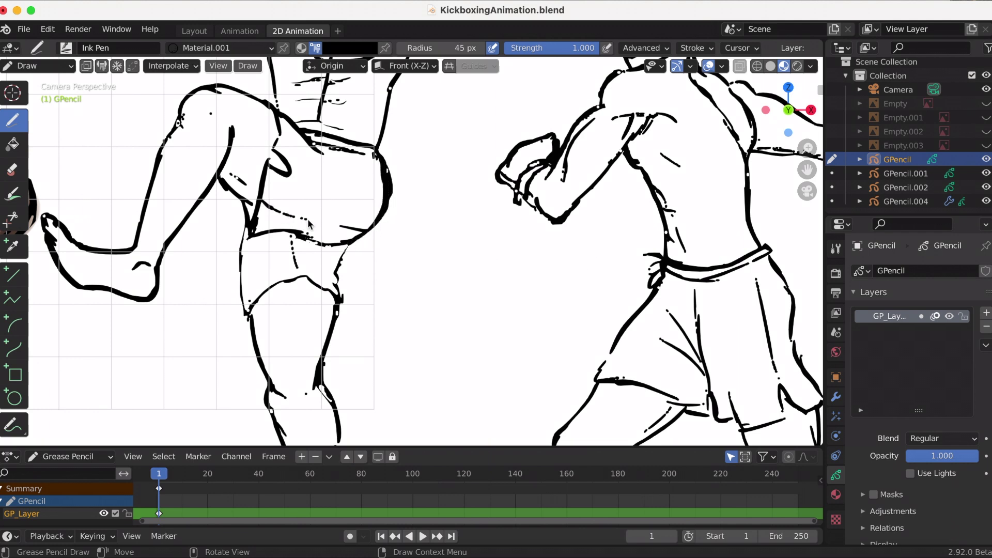
pyautogui.moveTo(271, 208); pyautogui.dragTo(373, 233)
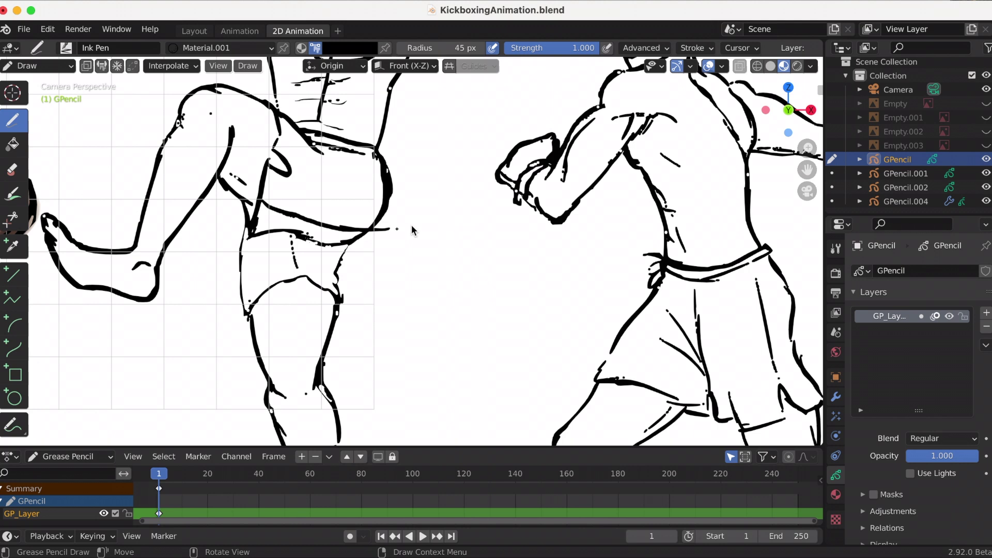
pyautogui.hotkey('ctrl', 'z')
pyautogui.click(352, 251)
# Lasso-cut the waistline stroke's loose hip end with the flat-cap Cutter, then go back to Draw.
pyautogui.click(13, 221)
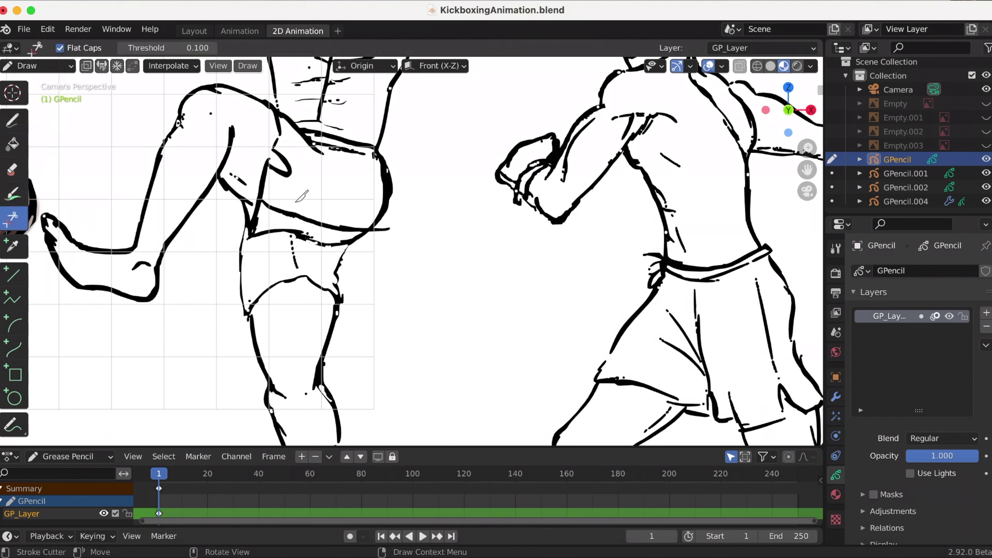
pyautogui.moveTo(400, 221); pyautogui.dragTo(378, 233)
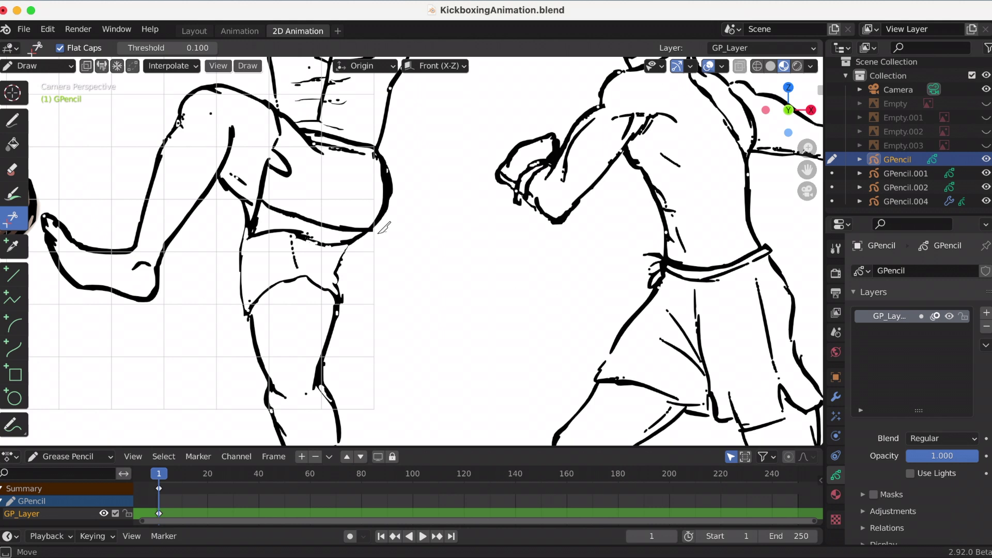
pyautogui.moveTo(465, 212); pyautogui.dragTo(466, 211)
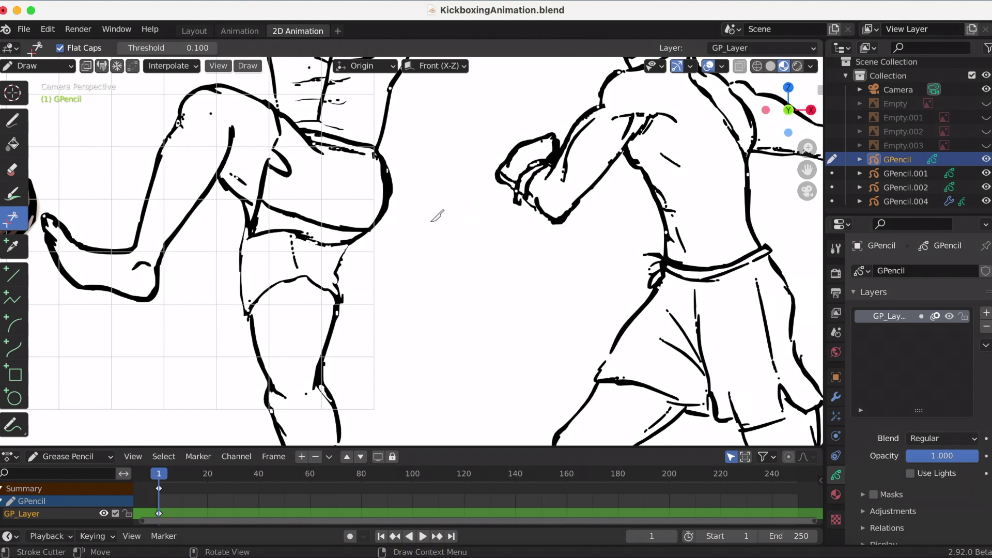
pyautogui.click(13, 120)
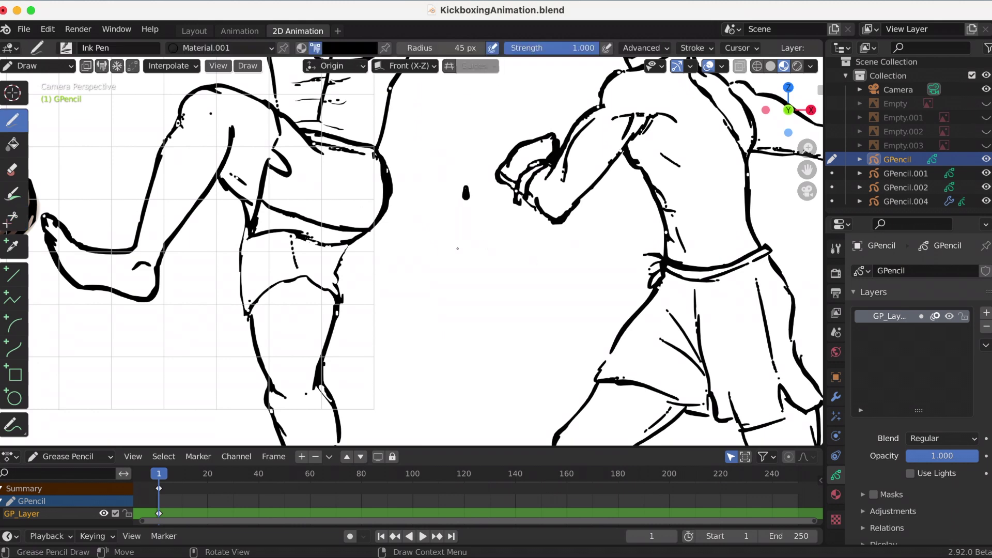
# Draw an ink cross between the fighters, flat-cut the bar's right stub, and redraw it.
pyautogui.moveTo(457, 249); pyautogui.dragTo(427, 356)
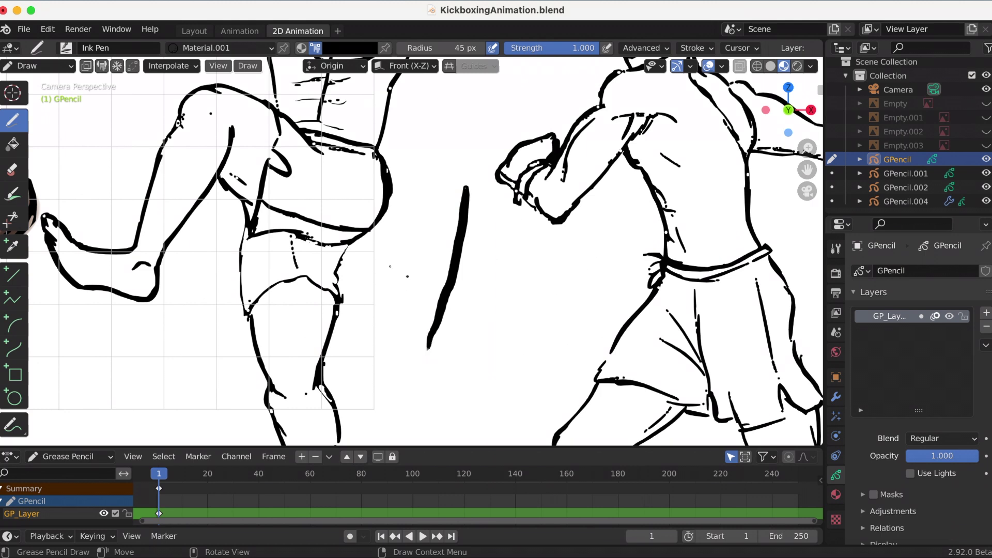
pyautogui.moveTo(384, 264); pyautogui.dragTo(402, 274)
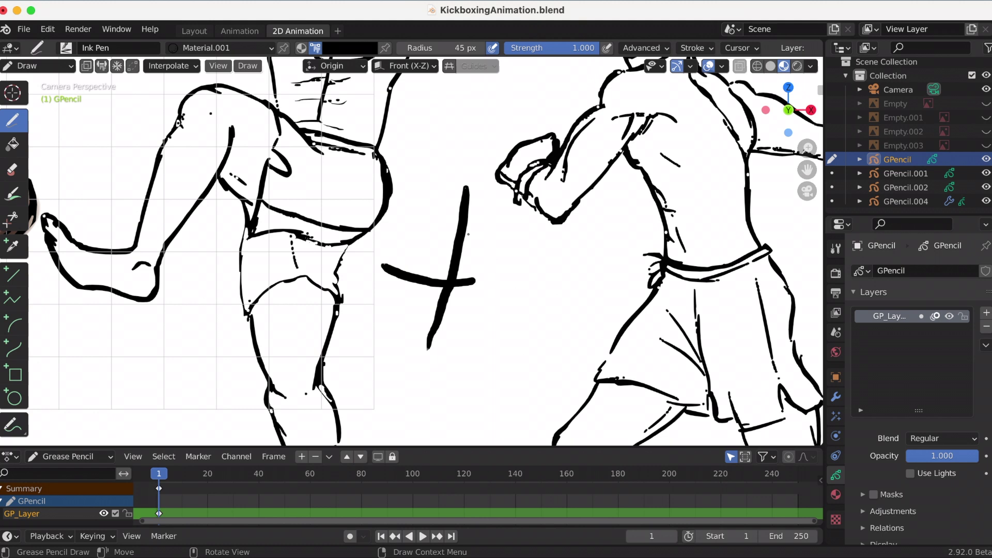
pyautogui.click(13, 218)
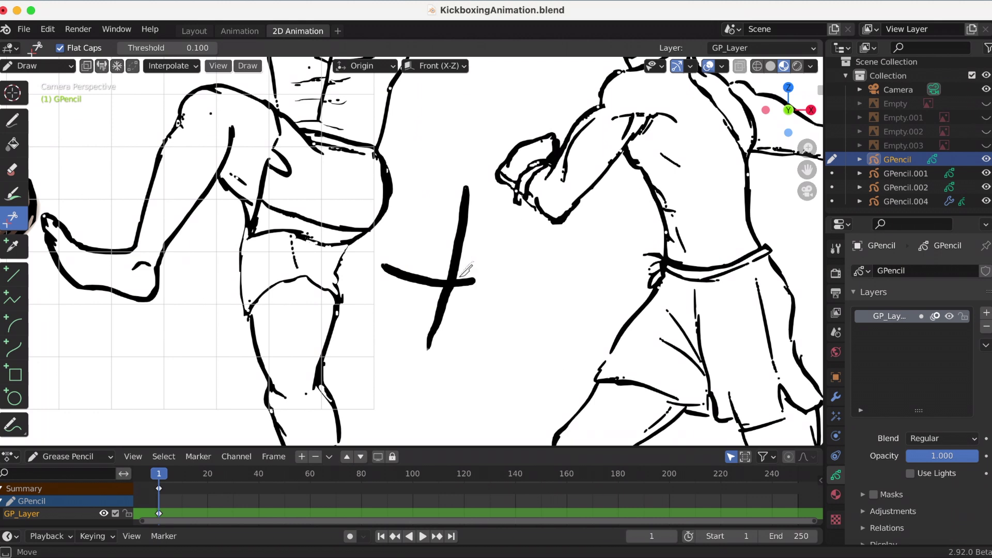
pyautogui.moveTo(454, 287)
pyautogui.mouseDown()
pyautogui.moveTo(486, 279)
pyautogui.moveTo(514, 223)
pyautogui.mouseUp()
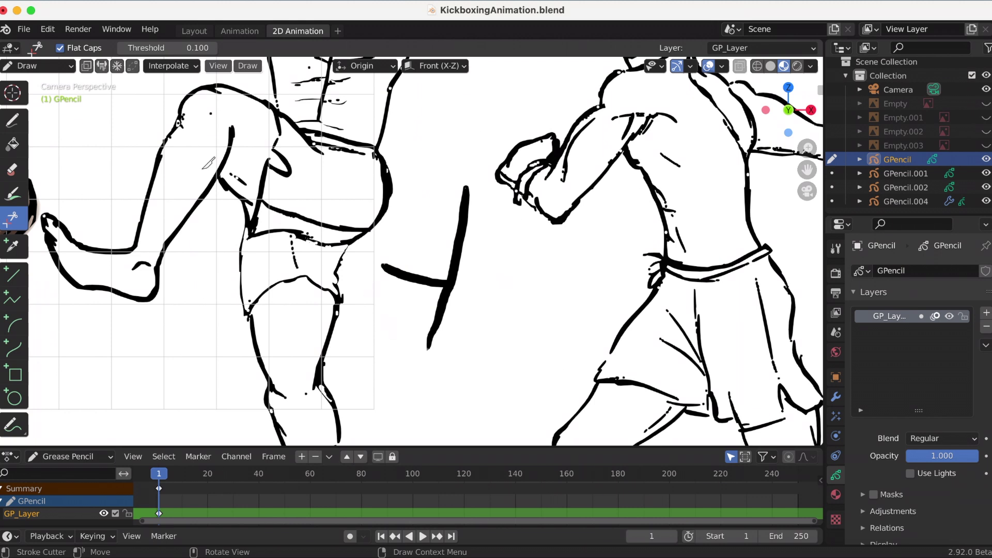
pyautogui.click(13, 121)
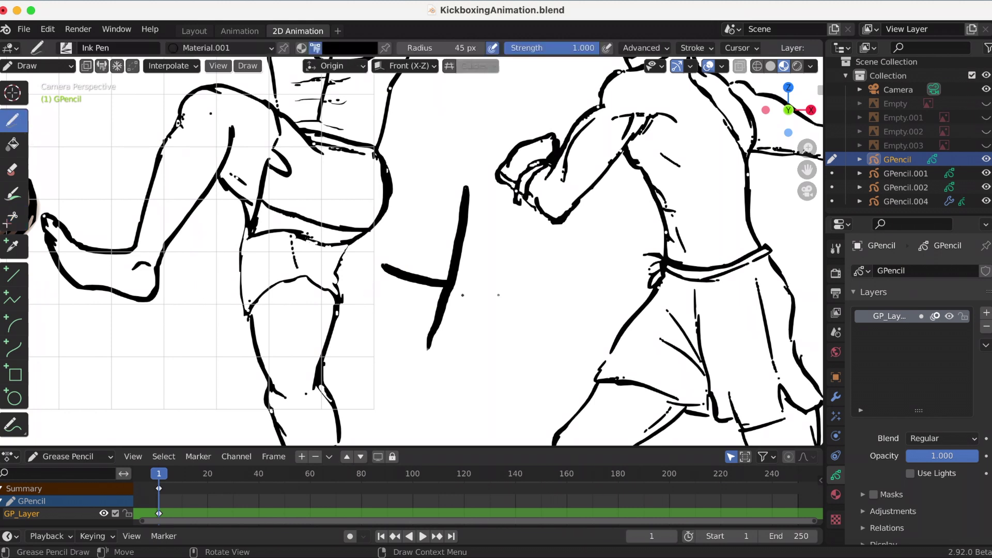
pyautogui.moveTo(444, 283); pyautogui.dragTo(475, 281)
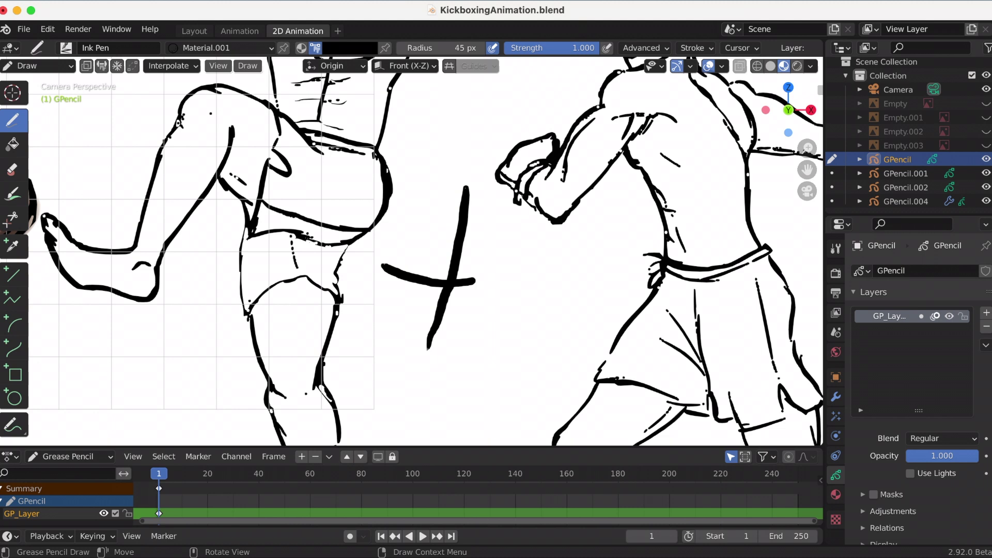
pyautogui.click(12, 171)
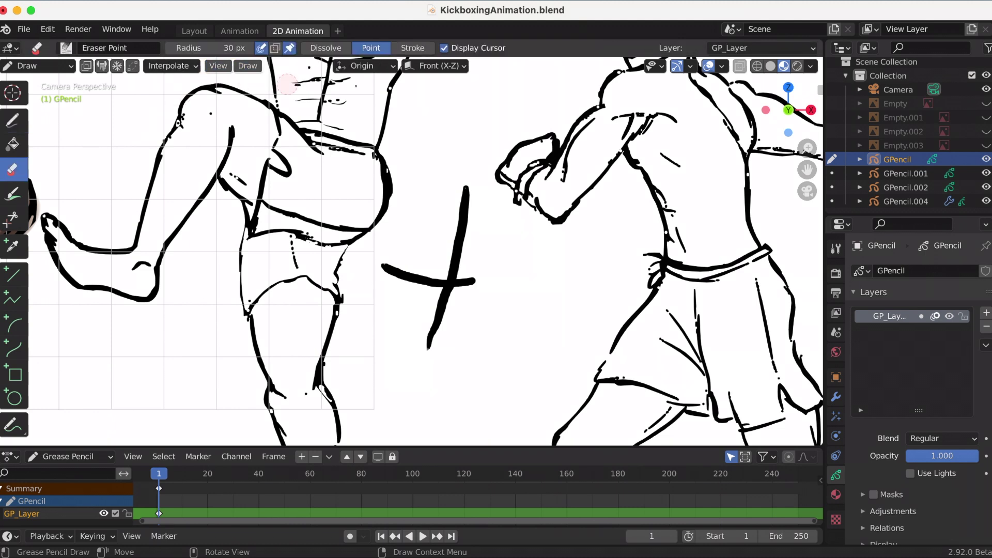
# Undo an eraser attempt, then flat-cut the right end of the cross's horizontal bar with the Cutter.
pyautogui.moveTo(474, 261)
pyautogui.mouseDown()
pyautogui.moveTo(450, 279)
pyautogui.moveTo(468, 284)
pyautogui.moveTo(456, 290)
pyautogui.mouseUp()
pyautogui.press('super+z')
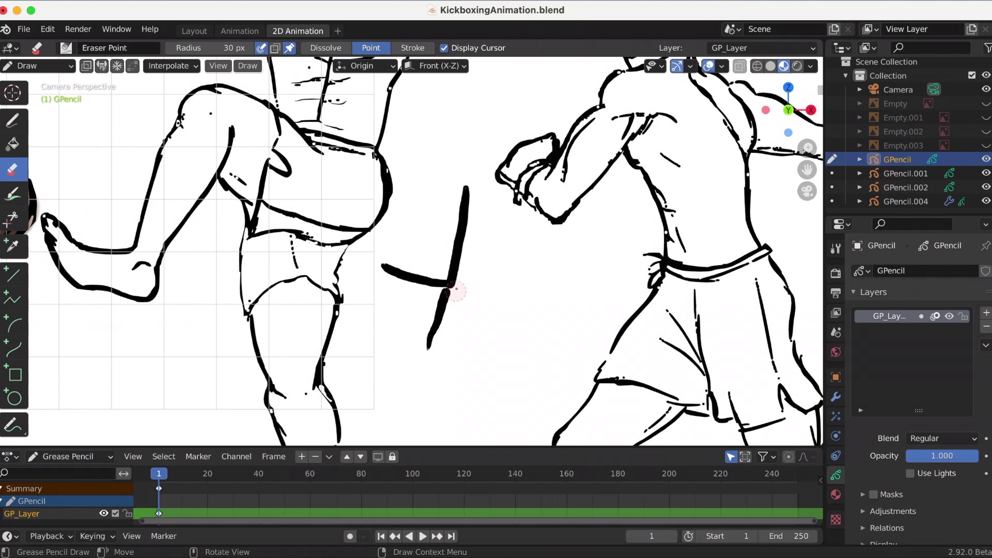
pyautogui.press('super+z')
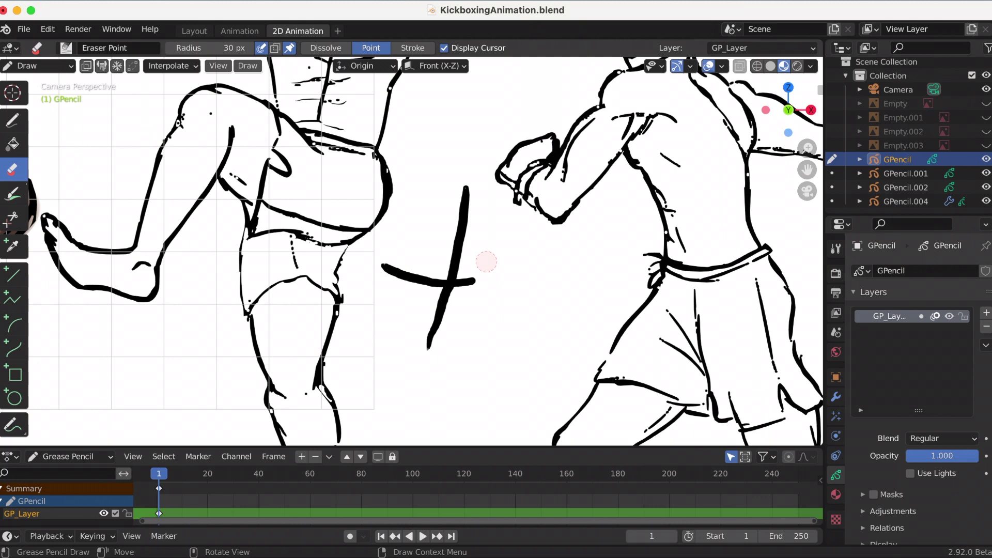
pyautogui.press('k')
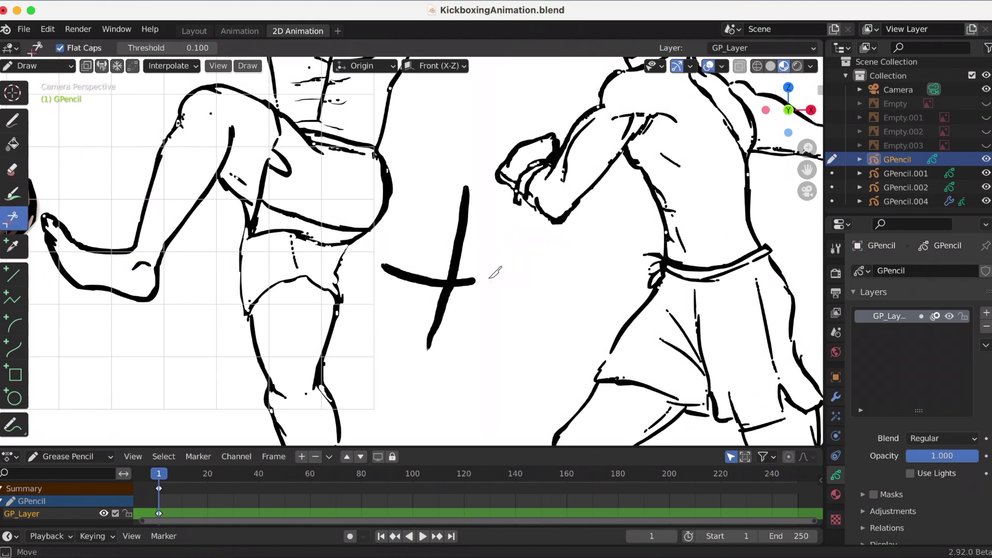
pyautogui.moveTo(468, 269)
pyautogui.mouseDown()
pyautogui.moveTo(462, 292)
pyautogui.moveTo(507, 313)
pyautogui.moveTo(537, 295)
pyautogui.mouseUp()
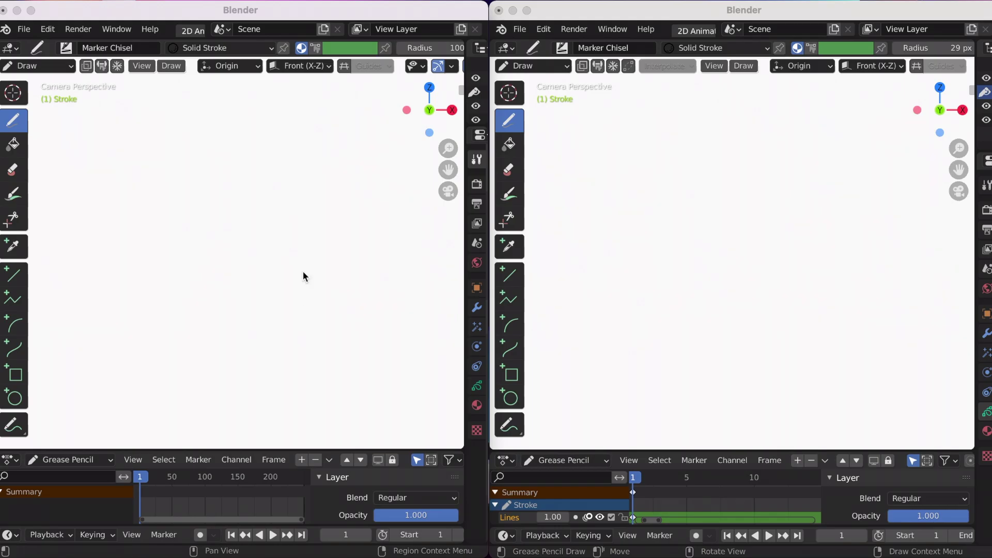
# In the 2.91 window, draw a looping line and select its two stroke ends in Edit Mode.
pyautogui.click(144, 10)
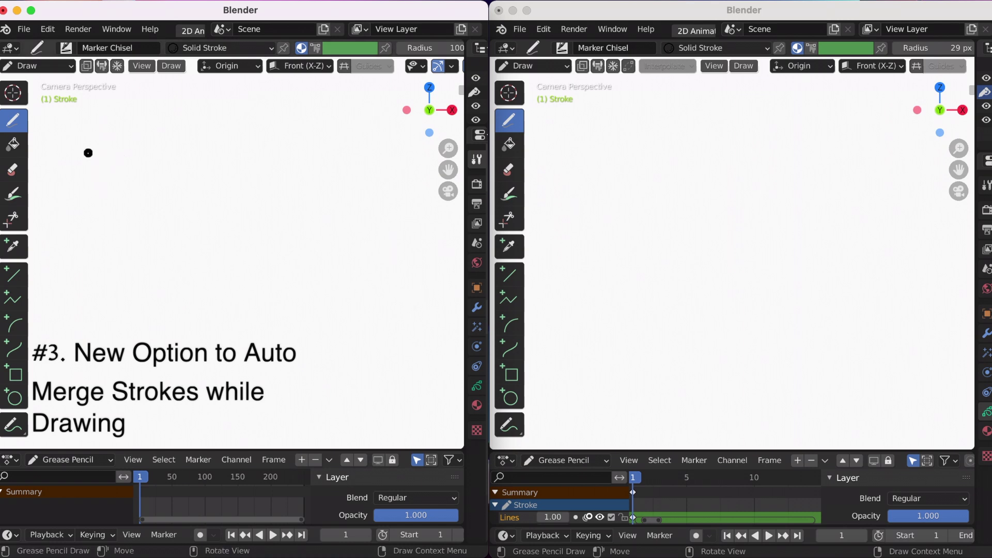
pyautogui.moveTo(88, 153)
pyautogui.mouseDown()
pyautogui.moveTo(140, 152)
pyautogui.moveTo(173, 178)
pyautogui.moveTo(160, 208)
pyautogui.moveTo(113, 215)
pyautogui.moveTo(109, 191)
pyautogui.moveTo(238, 249)
pyautogui.moveTo(256, 249)
pyautogui.moveTo(265, 231)
pyautogui.moveTo(247, 230)
pyautogui.moveTo(269, 260)
pyautogui.moveTo(344, 237)
pyautogui.moveTo(364, 196)
pyautogui.mouseUp()
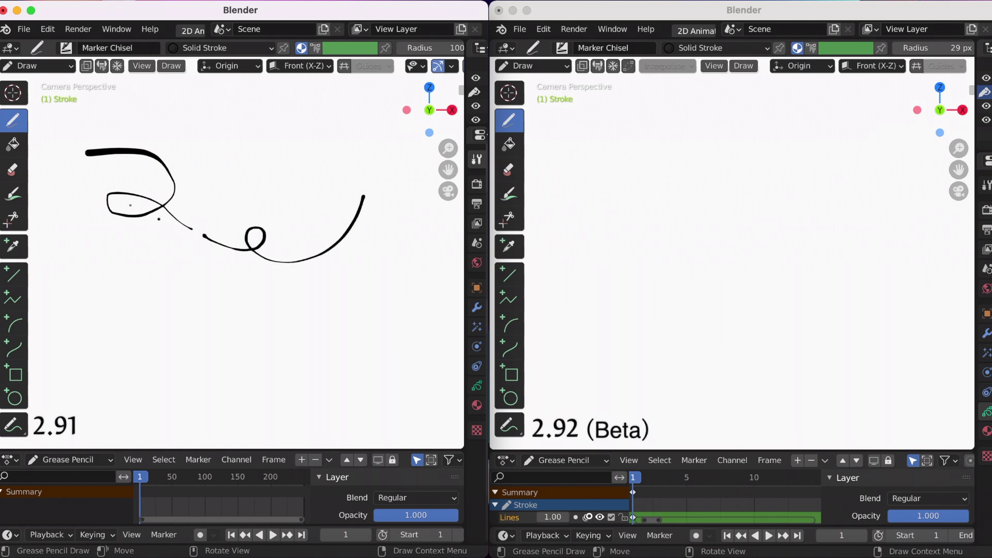
pyautogui.click(37, 66)
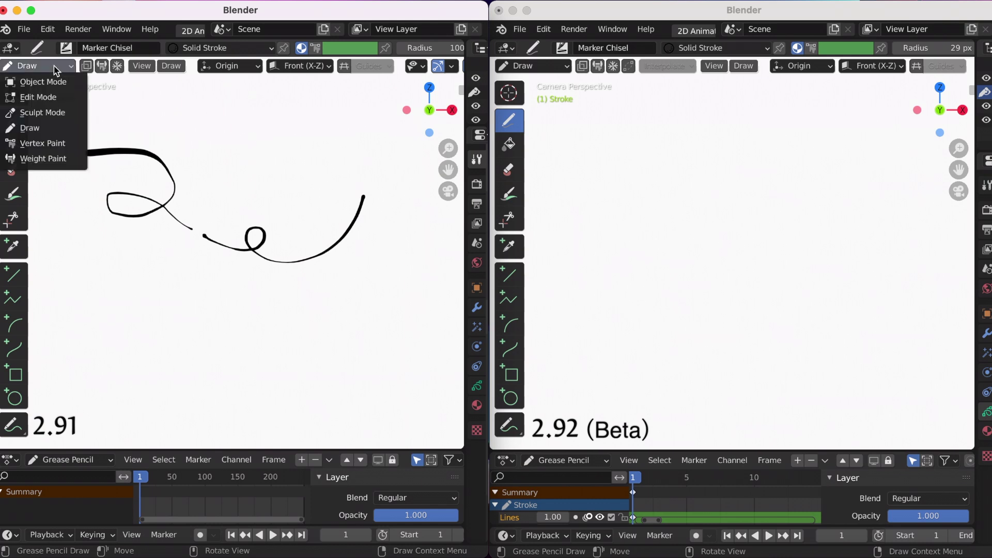
pyautogui.click(44, 98)
pyautogui.moveTo(191, 240)
pyautogui.mouseDown()
pyautogui.moveTo(216, 240)
pyautogui.moveTo(195, 224)
pyautogui.moveTo(192, 239)
pyautogui.mouseUp()
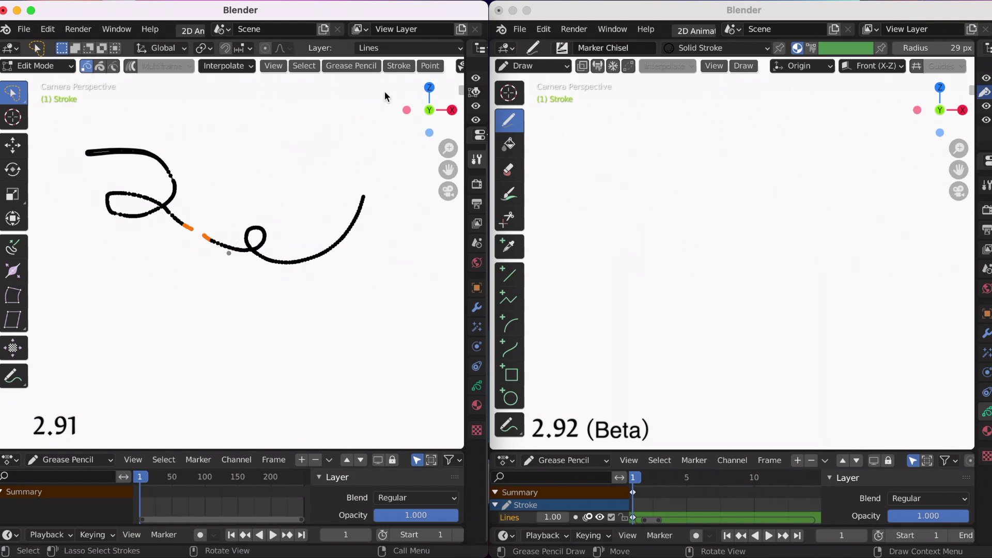
# Join the selected ends into one stroke with Ctrl+J, deselect all, and return to Draw mode.
pyautogui.click(399, 66)
pyautogui.moveTo(363, 132)
pyautogui.hotkey('ctrl', 'j')
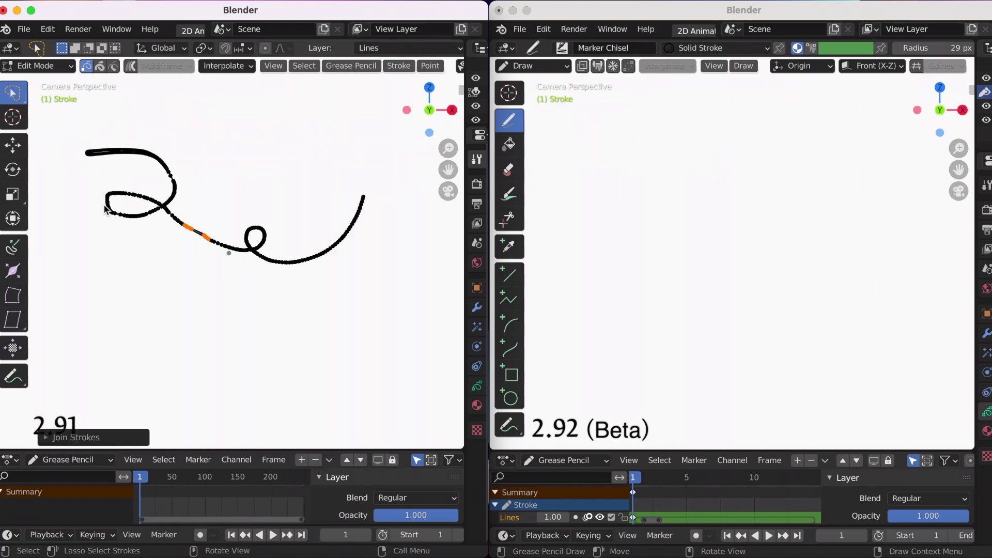
pyautogui.click(47, 438)
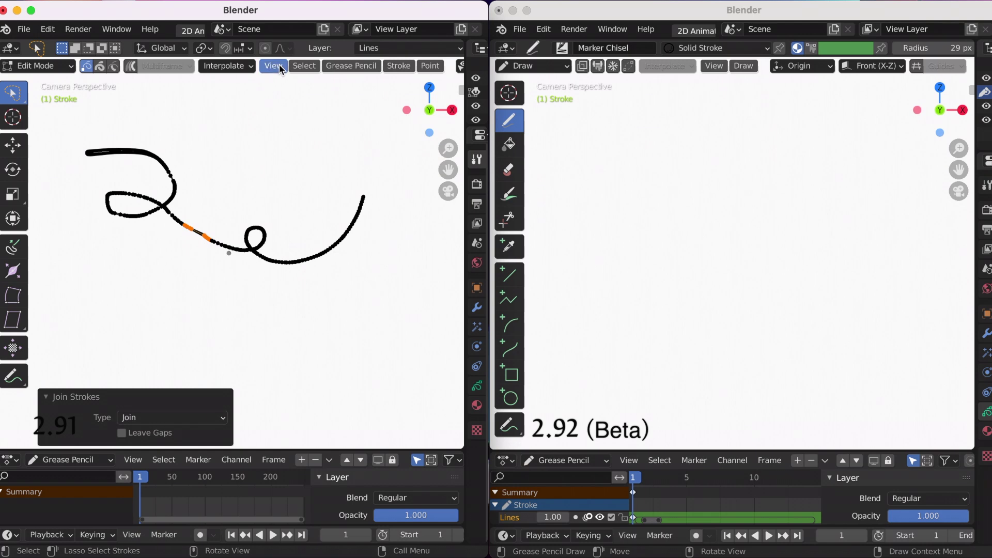
pyautogui.click(303, 65)
pyautogui.click(313, 95)
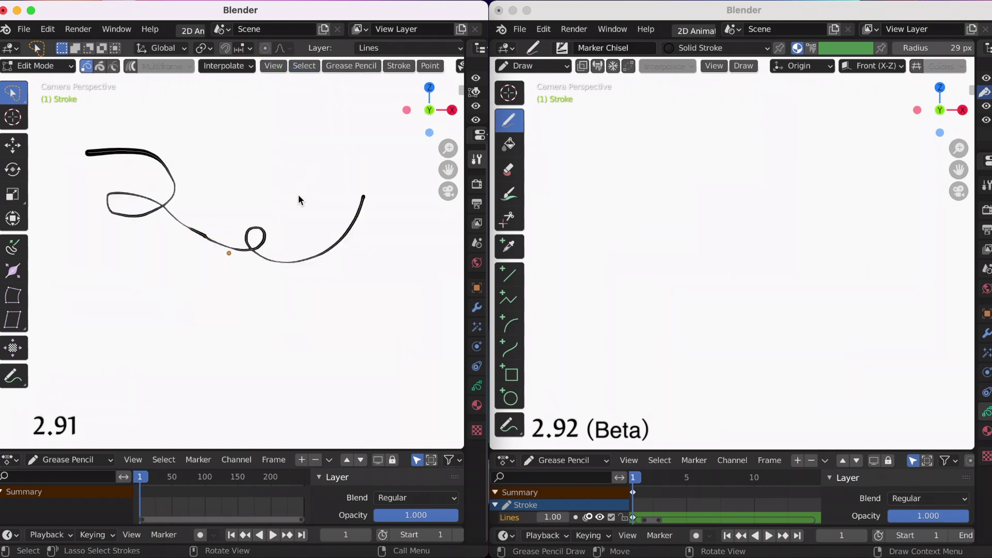
pyautogui.press('Tab')
pyautogui.click(547, 188)
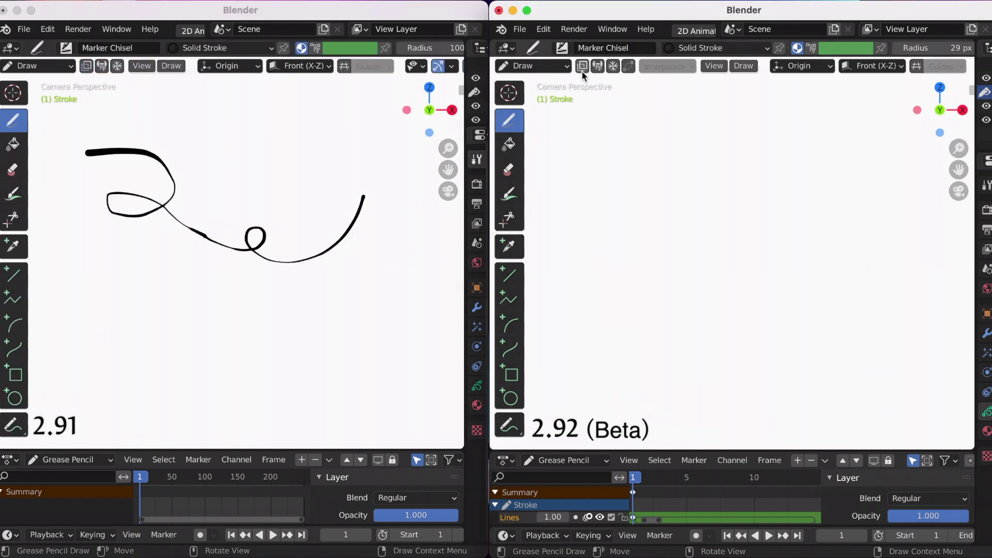
# Enable Automerge in 2.92, then draw a wavy extension, three horizontal lines and a looping line.
pyautogui.click(629, 67)
pyautogui.moveTo(564, 159)
pyautogui.mouseDown()
pyautogui.moveTo(622, 168)
pyautogui.moveTo(613, 197)
pyautogui.moveTo(575, 195)
pyautogui.moveTo(607, 196)
pyautogui.moveTo(643, 234)
pyautogui.moveTo(662, 236)
pyautogui.moveTo(685, 222)
pyautogui.moveTo(687, 202)
pyautogui.moveTo(675, 210)
pyautogui.moveTo(707, 222)
pyautogui.moveTo(740, 136)
pyautogui.moveTo(782, 136)
pyautogui.moveTo(776, 174)
pyautogui.moveTo(758, 176)
pyautogui.moveTo(778, 159)
pyautogui.moveTo(858, 195)
pyautogui.moveTo(895, 185)
pyautogui.moveTo(882, 165)
pyautogui.moveTo(905, 177)
pyautogui.moveTo(894, 109)
pyautogui.mouseUp()
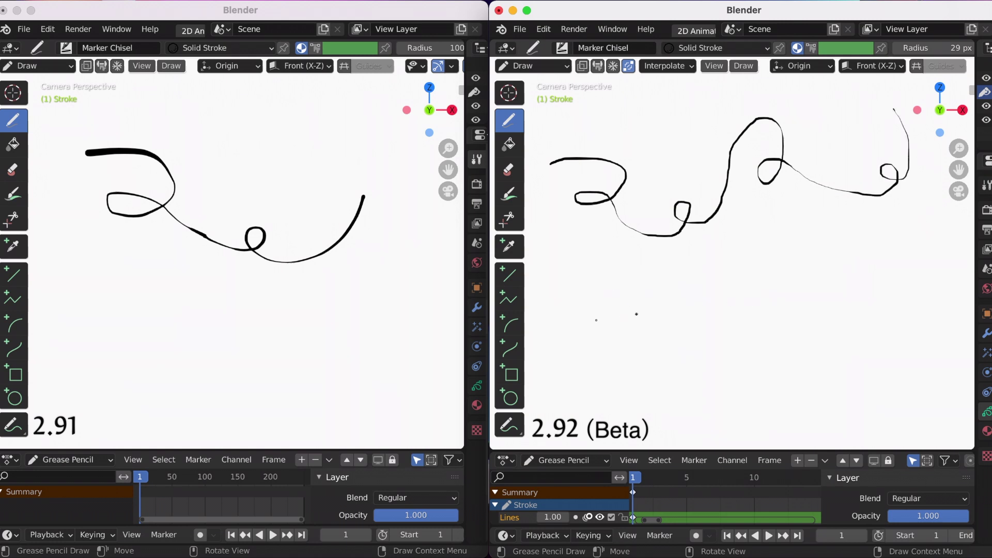
pyautogui.moveTo(551, 298); pyautogui.dragTo(724, 305)
pyautogui.moveTo(553, 318); pyautogui.dragTo(698, 331)
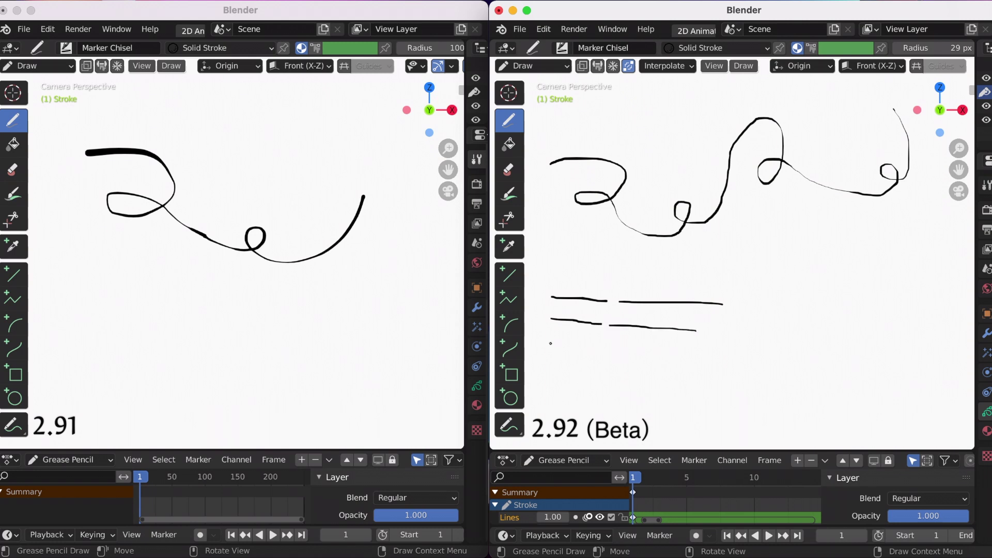
pyautogui.moveTo(550, 343)
pyautogui.mouseDown()
pyautogui.moveTo(650, 352)
pyautogui.moveTo(699, 370)
pyautogui.moveTo(708, 357)
pyautogui.moveTo(689, 363)
pyautogui.moveTo(689, 380)
pyautogui.moveTo(723, 370)
pyautogui.moveTo(751, 315)
pyautogui.moveTo(808, 322)
pyautogui.moveTo(756, 369)
pyautogui.moveTo(824, 363)
pyautogui.mouseUp()
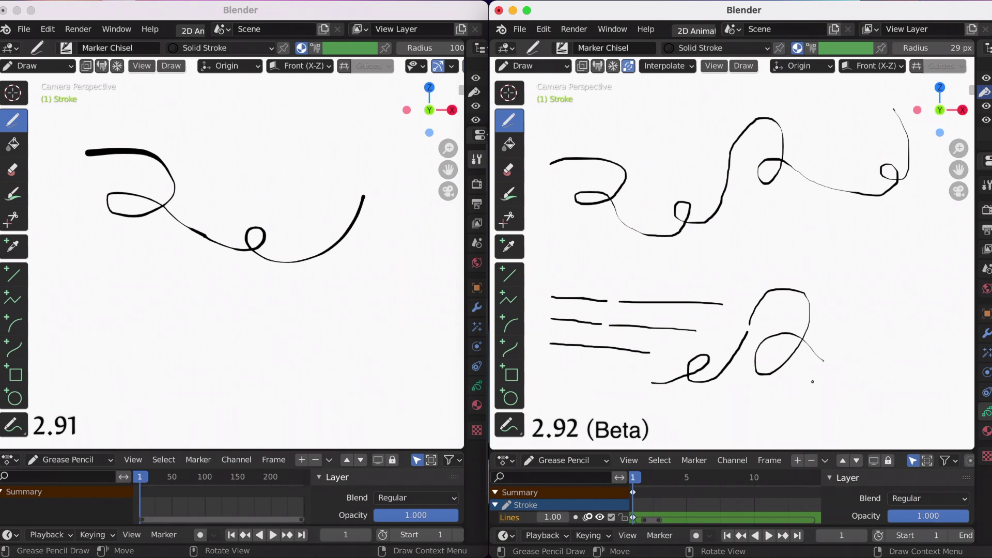
pyautogui.moveTo(728, 419)
pyautogui.mouseDown()
pyautogui.moveTo(777, 420)
pyautogui.moveTo(788, 400)
pyautogui.moveTo(771, 404)
pyautogui.moveTo(794, 418)
pyautogui.moveTo(824, 408)
pyautogui.moveTo(843, 374)
pyautogui.moveTo(886, 381)
pyautogui.moveTo(871, 404)
pyautogui.moveTo(945, 324)
pyautogui.mouseUp()
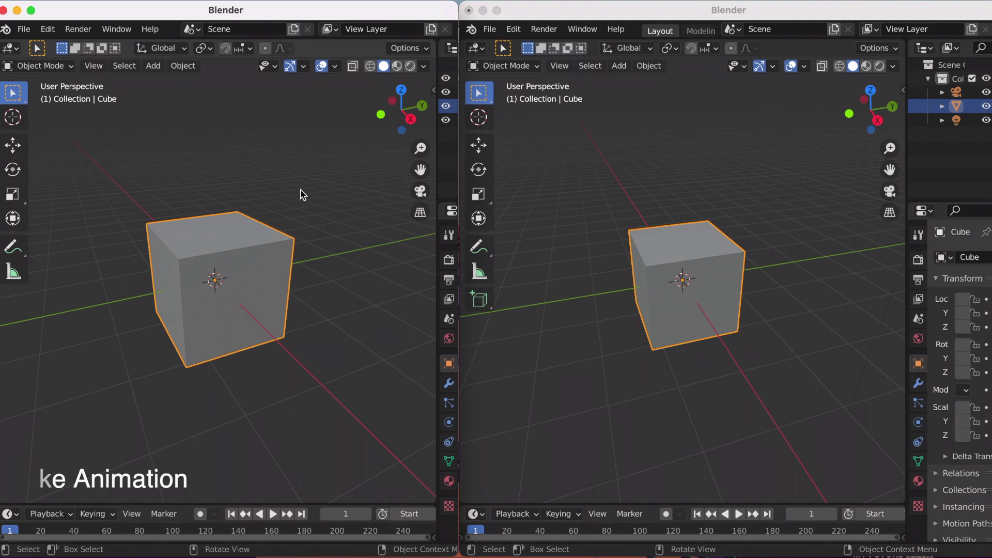
# Open Object > Animation > Bake Mesh to Grease Pencil in 2.91, showing frames 1–250 and 70° threshold.
pyautogui.click(190, 69)
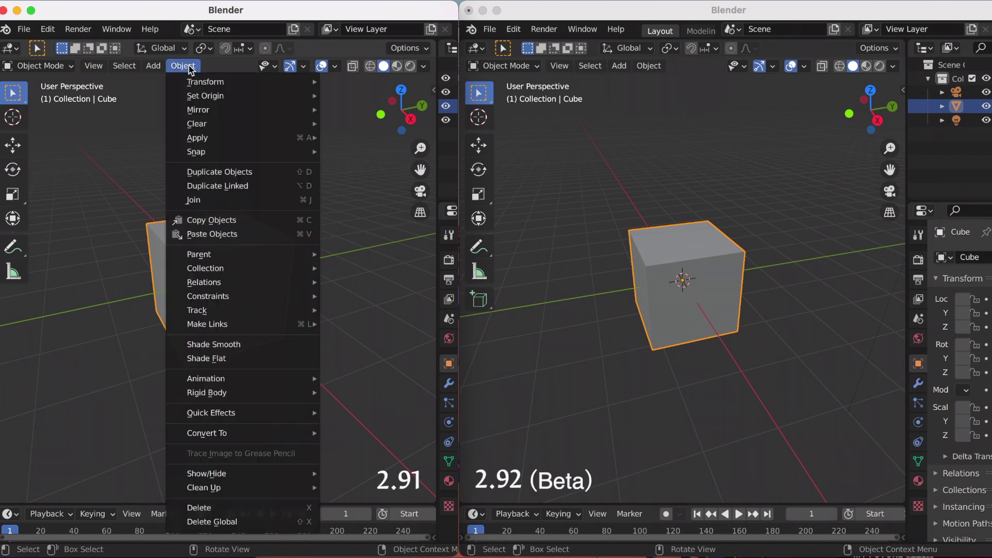
pyautogui.moveTo(241, 389)
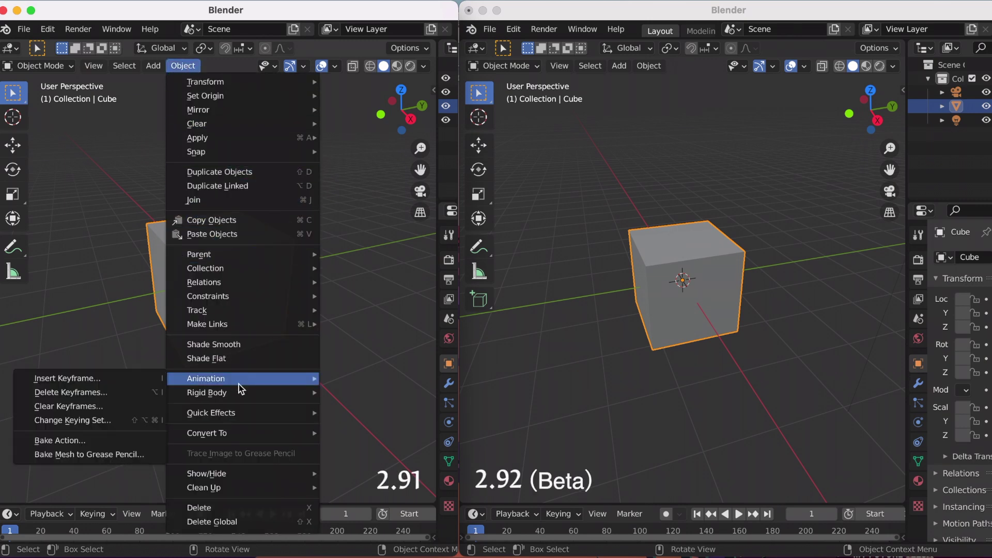
pyautogui.click(119, 455)
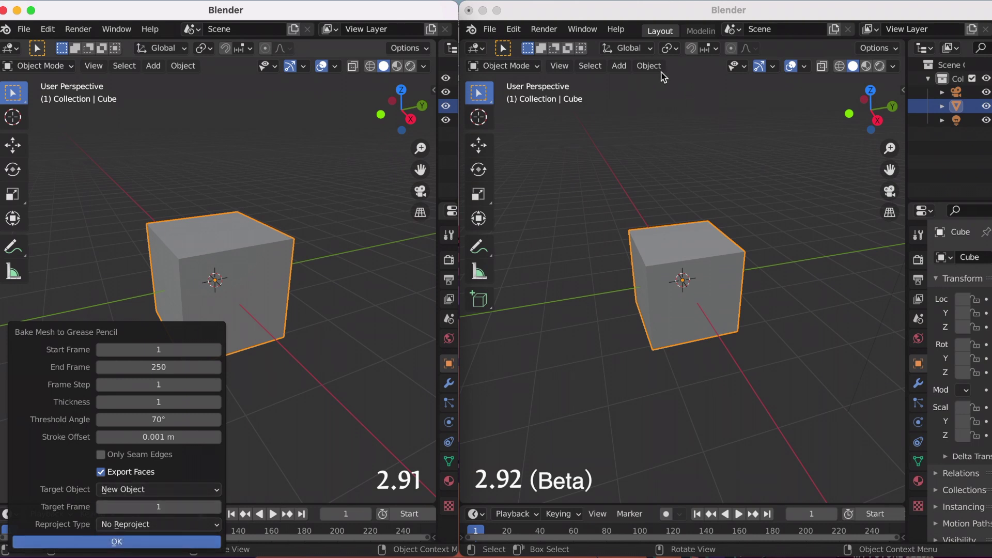
pyautogui.click(670, 18)
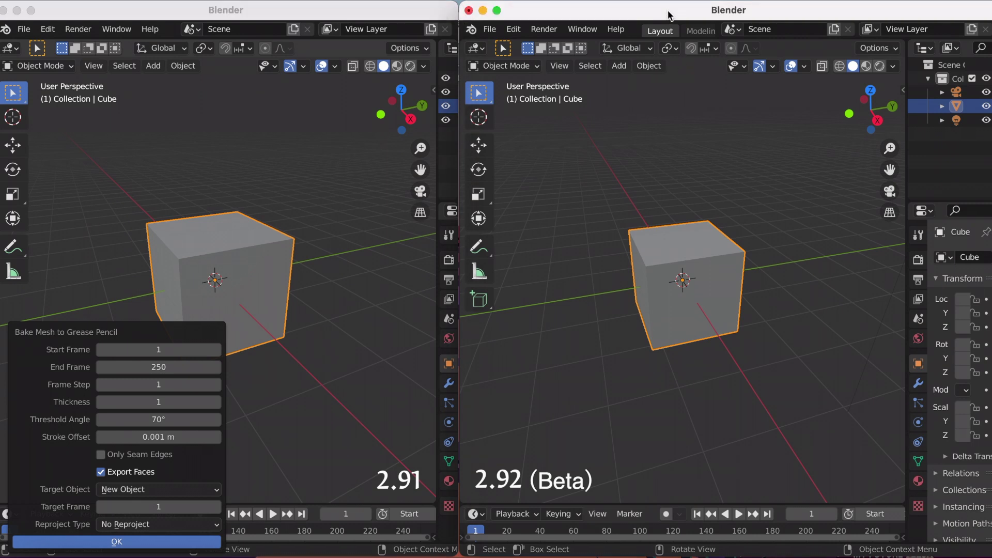
# Open Object > Animation > Bake Mesh to Grease Pencil in 2.92 and tick Only Selected Keyframes.
pyautogui.click(653, 67)
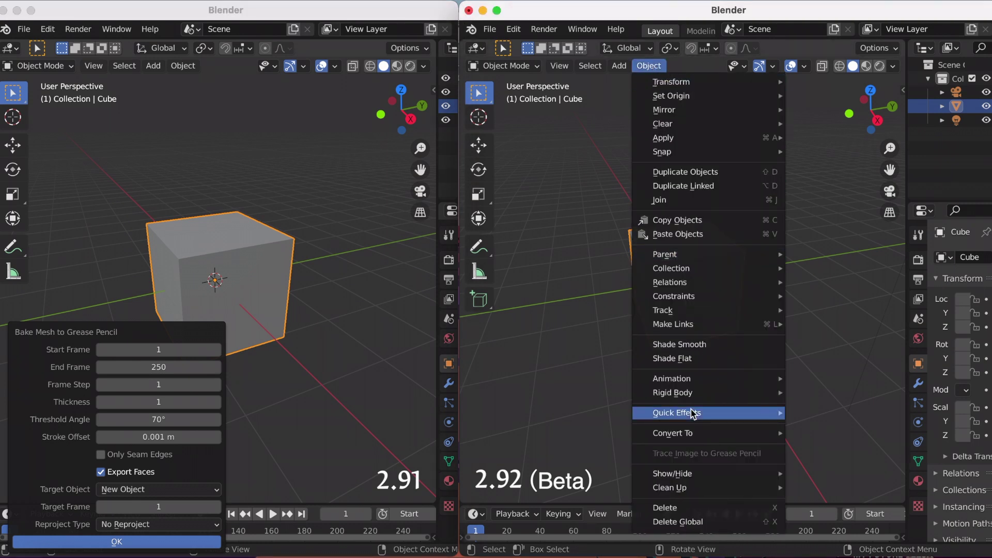
pyautogui.moveTo(691, 382)
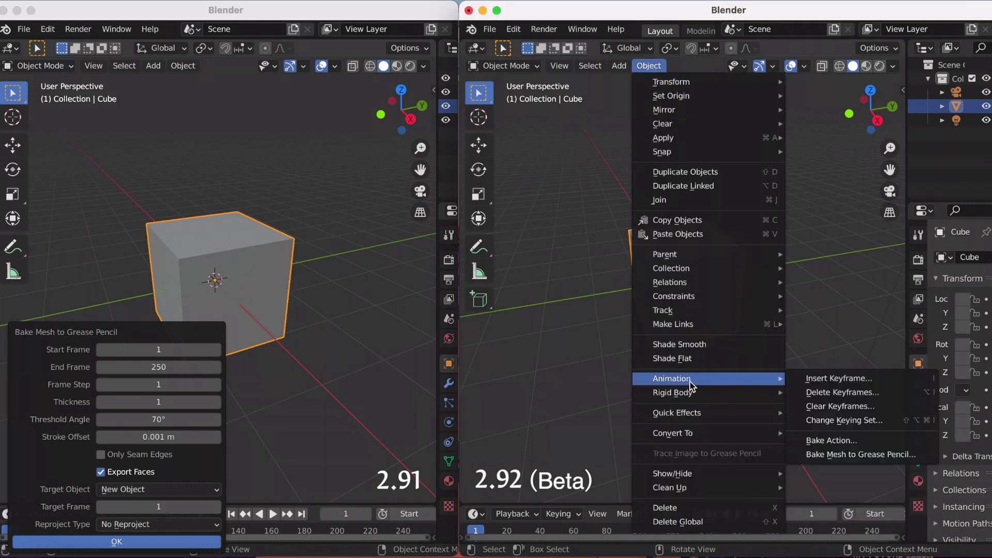
pyautogui.click(835, 455)
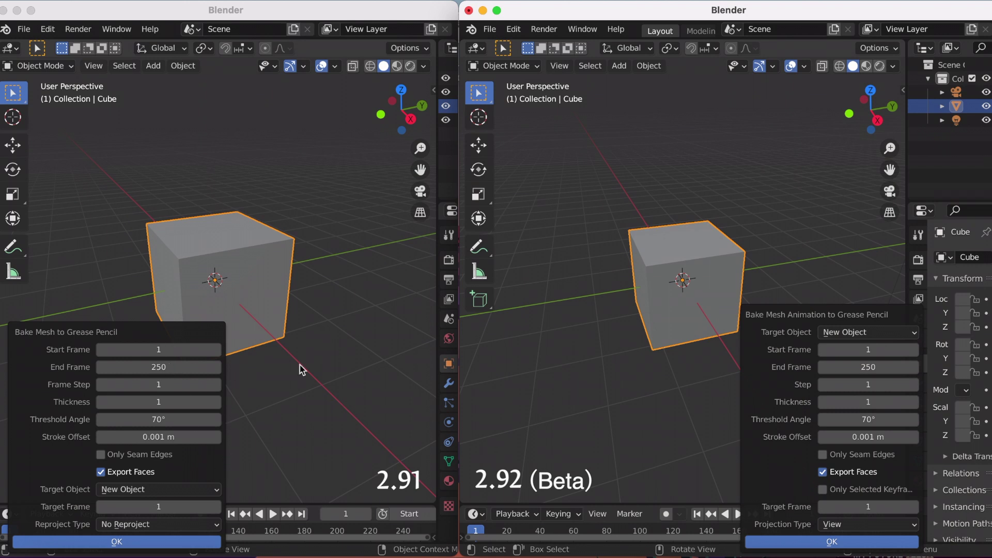
pyautogui.click(826, 491)
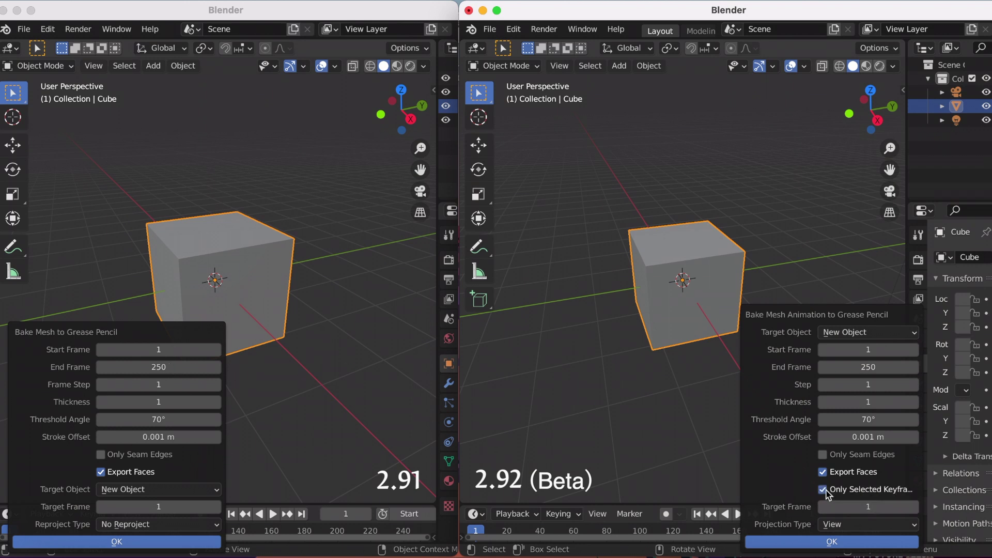